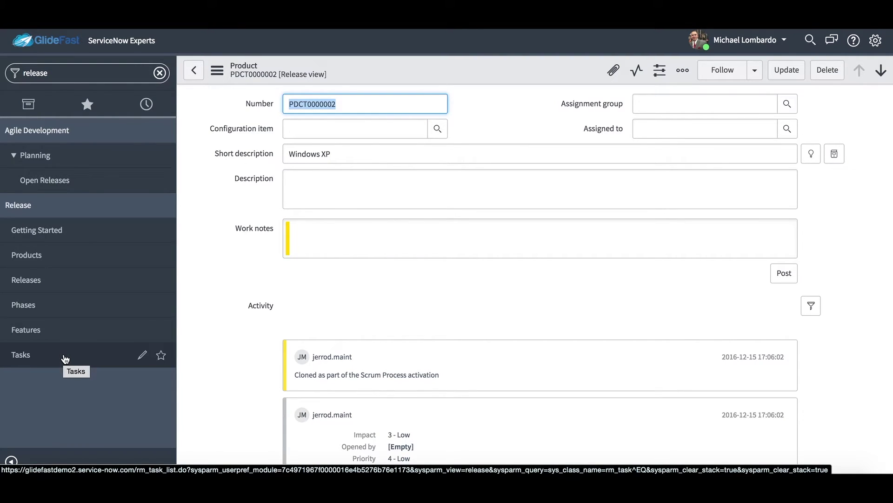
Open the Release Products list showing Windows XP, Windows 7 and Macbook Pro
click(88, 256)
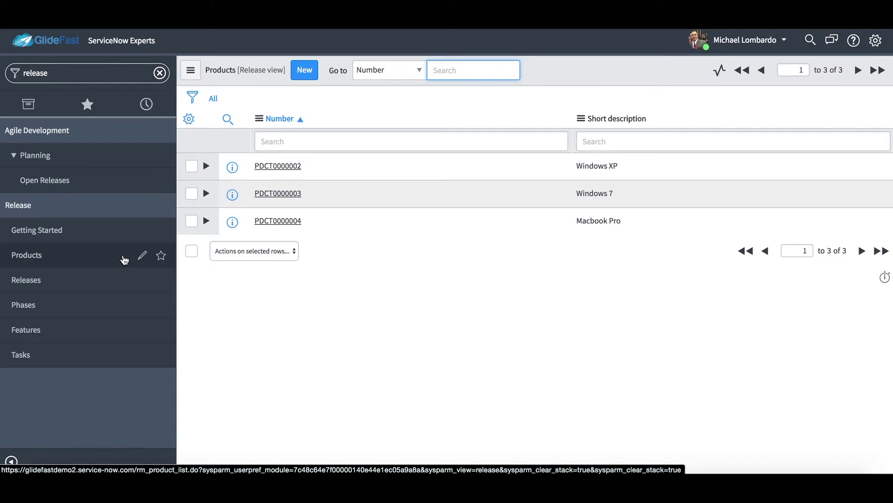
Open the full Windows XP product record PDCT0000002
mouse_move(232, 170)
click(232, 169)
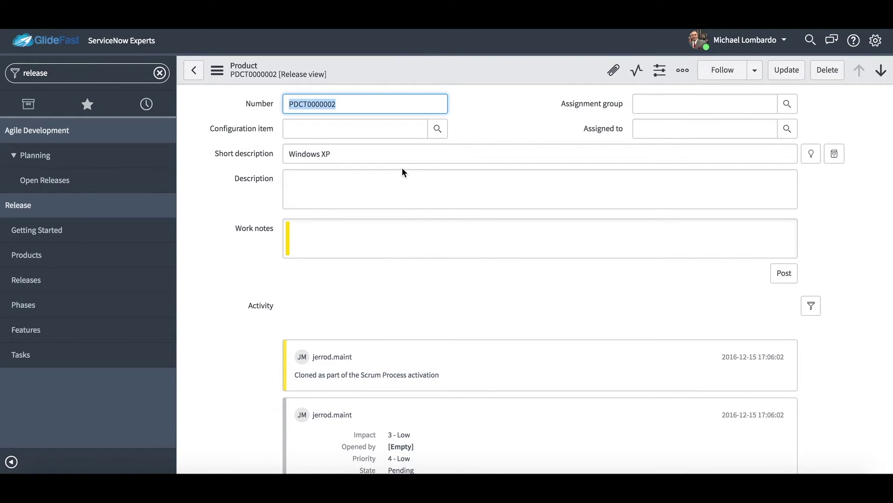
scroll(442, 244, down, 5)
scroll(441, 244, up, 5)
scroll(617, 333, down, 10)
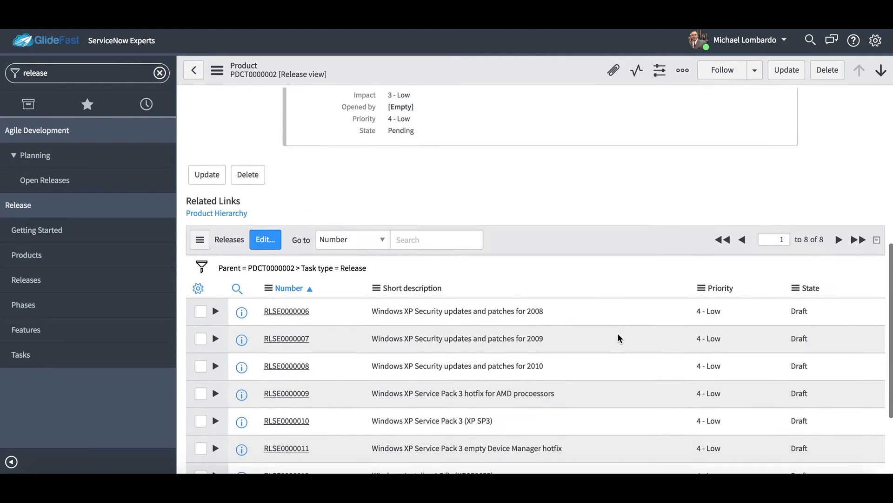
scroll(623, 333, up, 10)
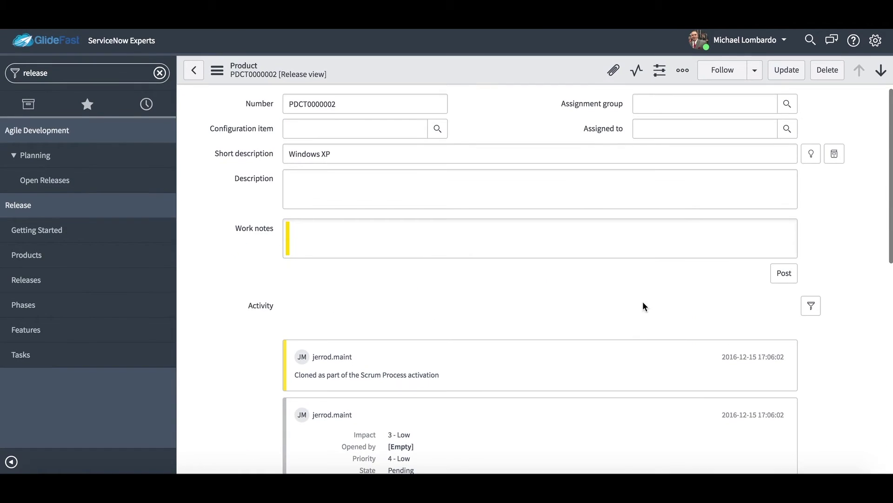
Highlight the Assigned to, Configuration item and Short description fields, then scroll to the Releases list
drag(589, 129, 708, 128)
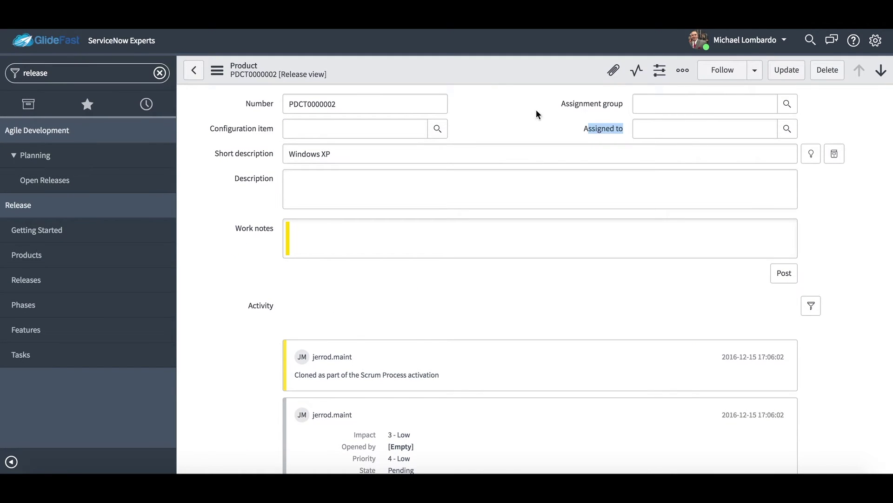
drag(205, 124, 331, 125)
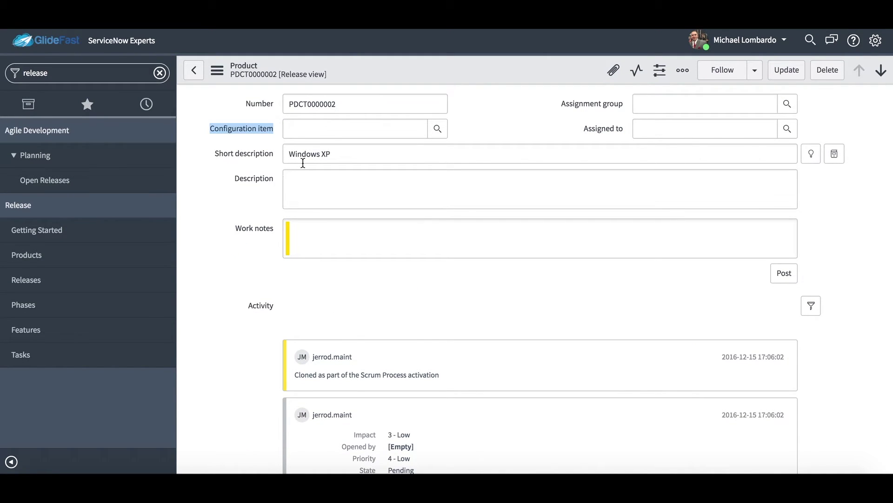
triple_click(268, 155)
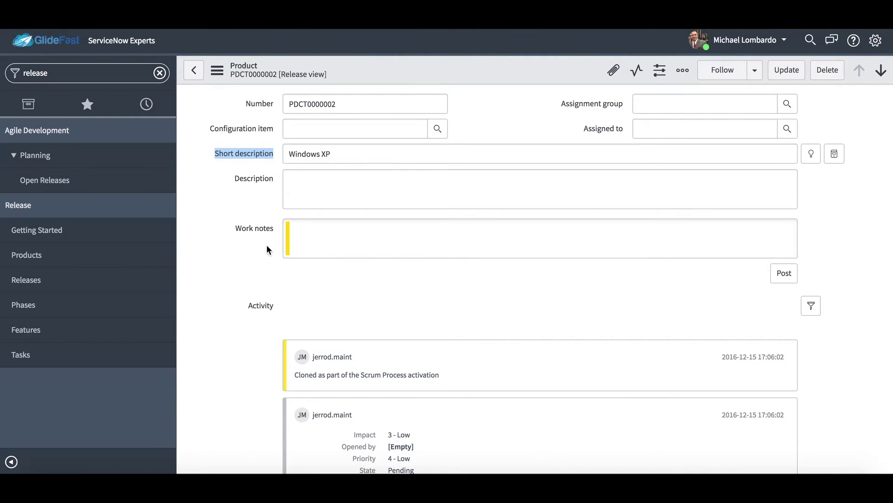
scroll(417, 362, down, 10)
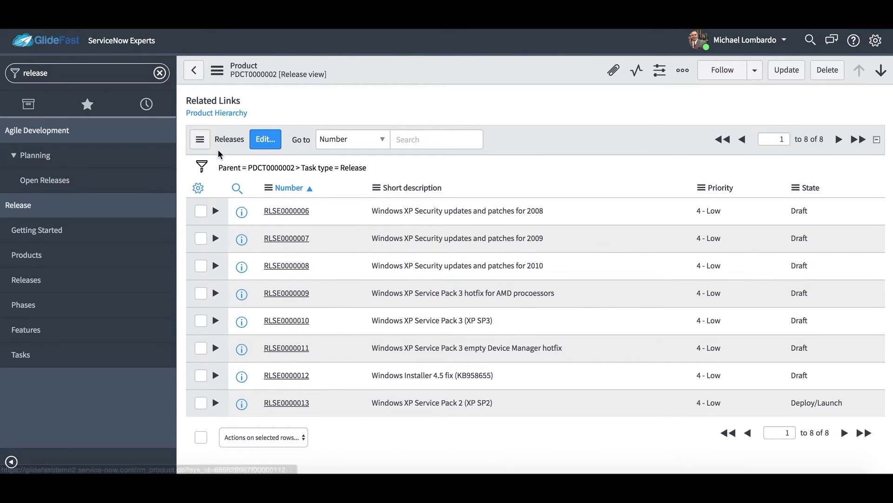
Open the Product Hierarchy diagram of Windows XP's releases and features
click(228, 114)
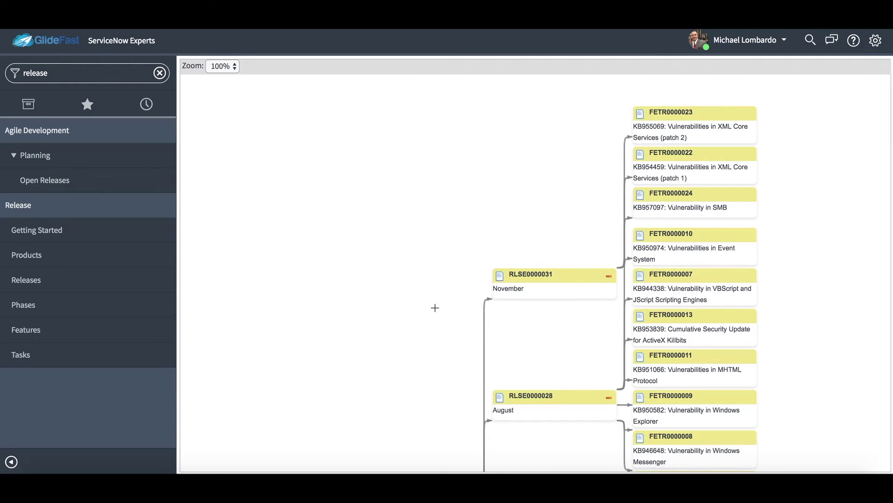
scroll(434, 307, down, 10)
scroll(434, 307, down, 5)
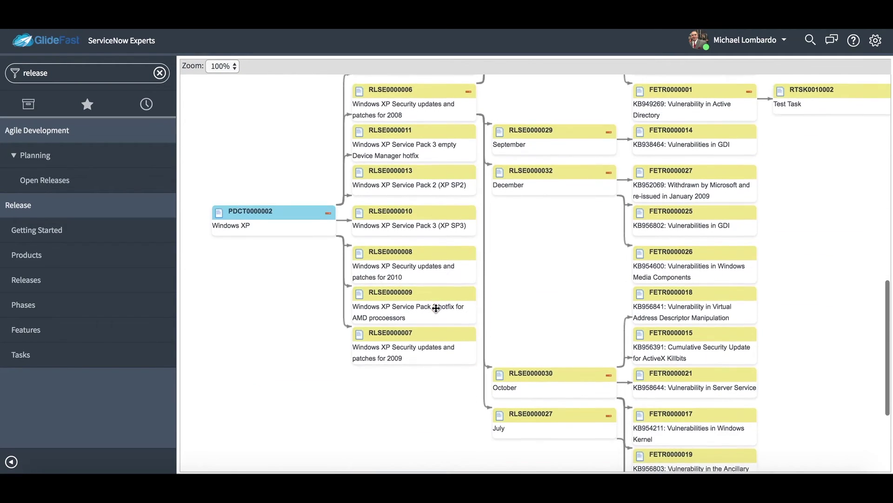
scroll(435, 307, up, 1)
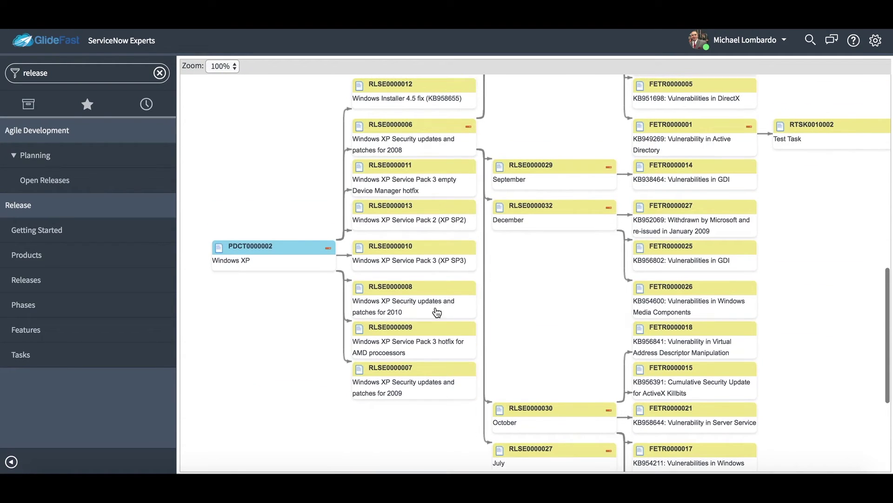
Shrink the hierarchy diagram to 50% zoom and look over it
click(217, 67)
click(219, 87)
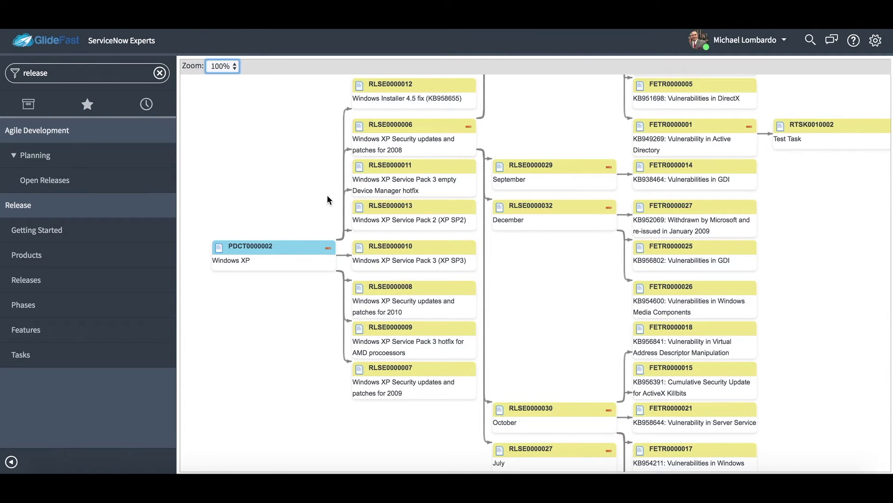
scroll(387, 305, up, 4)
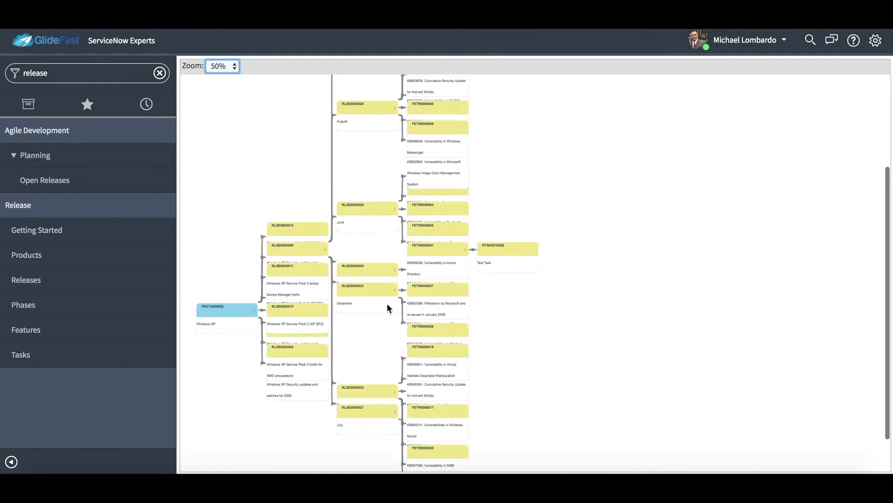
scroll(387, 304, down, 5)
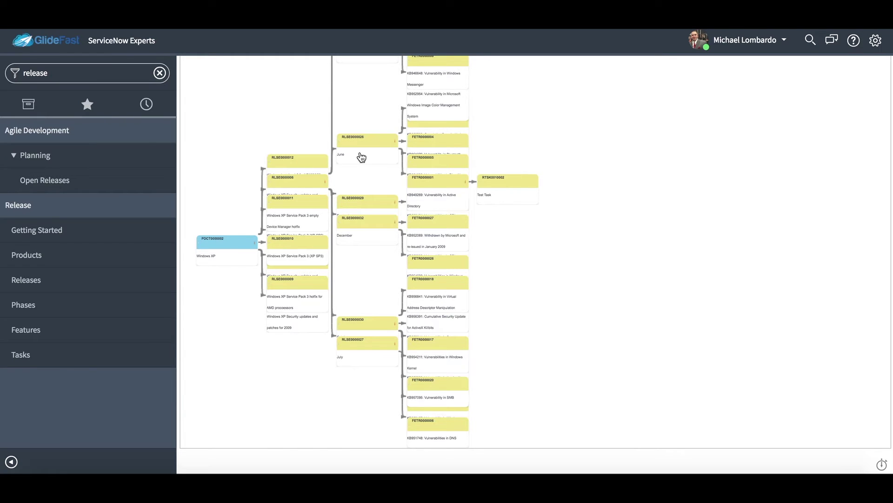
scroll(366, 143, up, 1)
scroll(367, 142, up, 4)
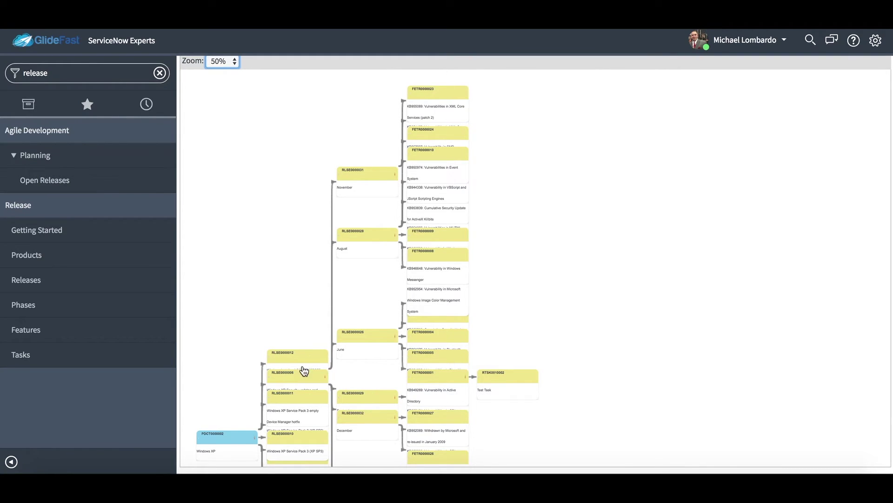
Set the hierarchy diagram zoom to 75%
click(233, 61)
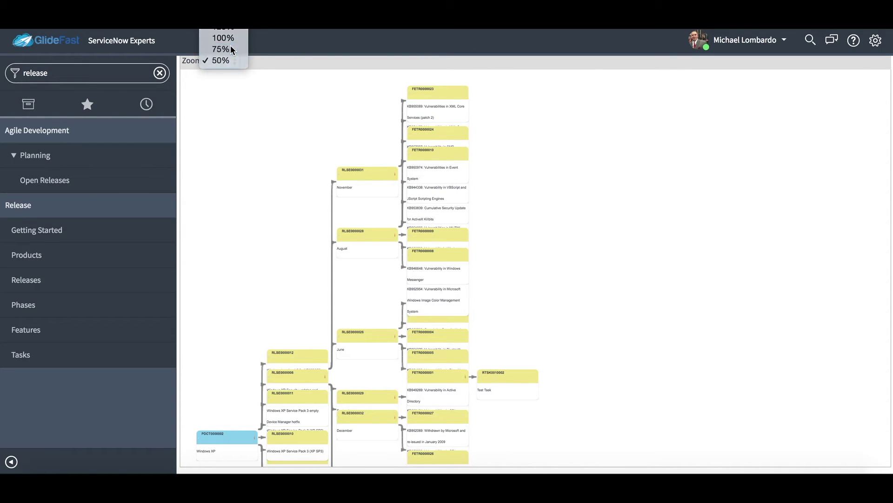
key(Escape)
key(Up)
scroll(471, 289, down, 8)
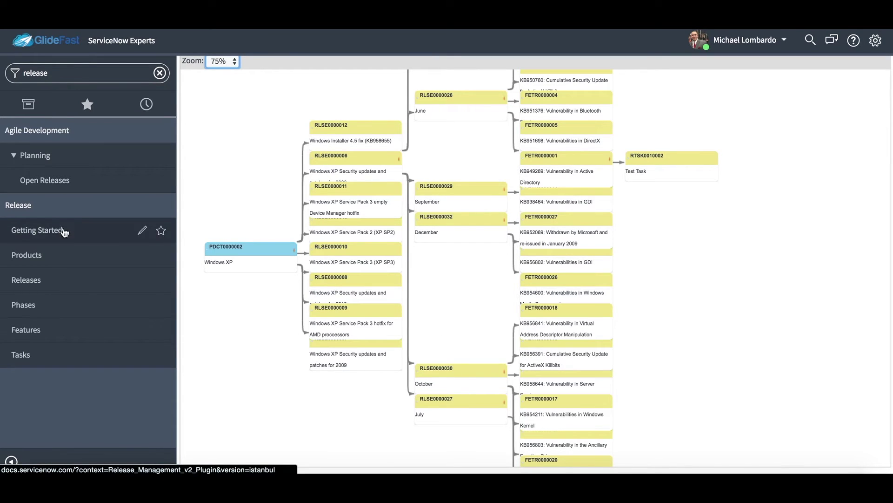
Reopen product PDCT0000002 and open release RLSE0000006 from its Releases list
click(101, 255)
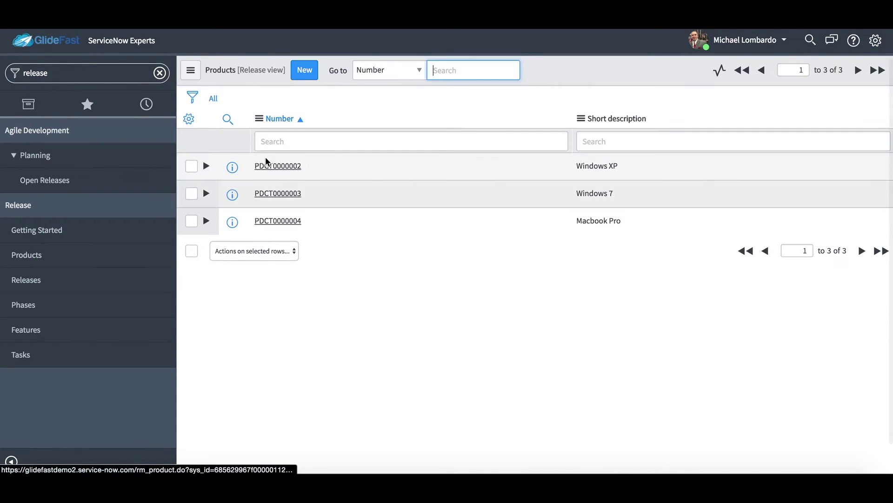
click(233, 167)
click(234, 168)
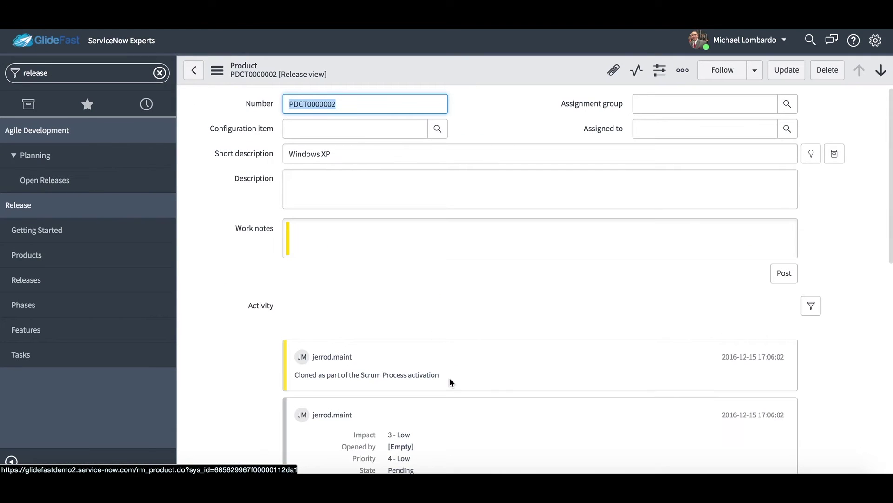
scroll(448, 378, down, 10)
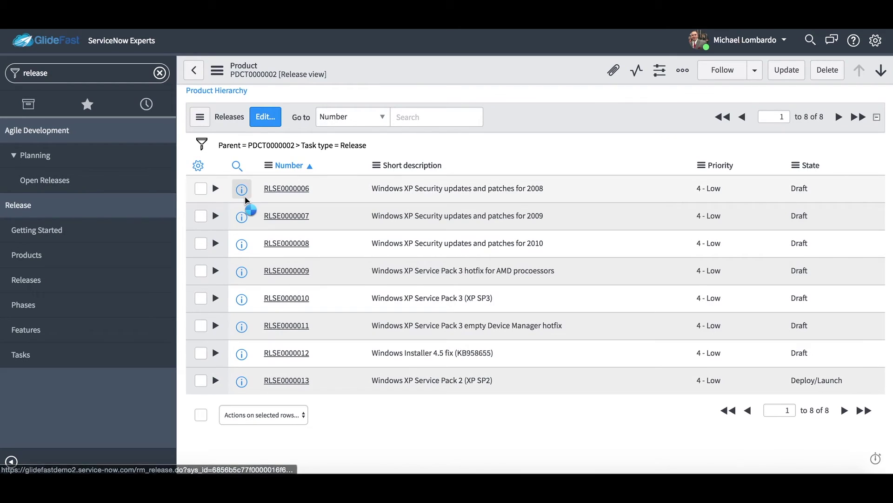
mouse_move(245, 196)
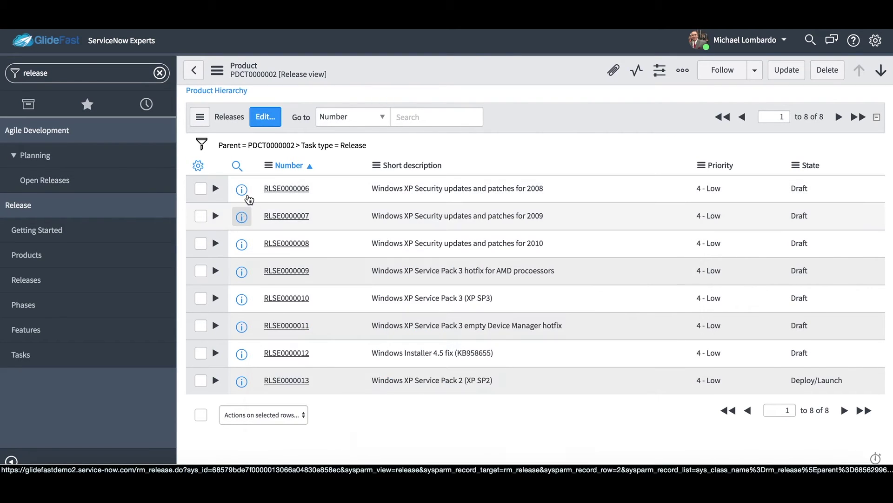
click(247, 195)
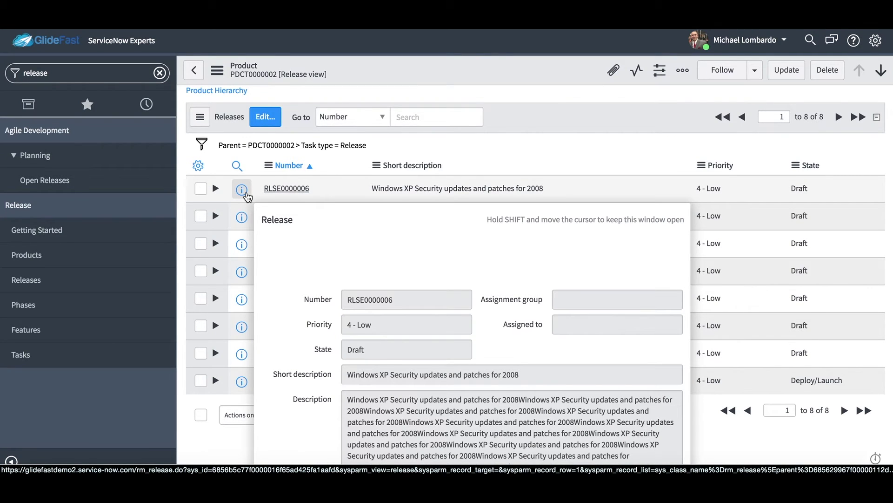
click(246, 192)
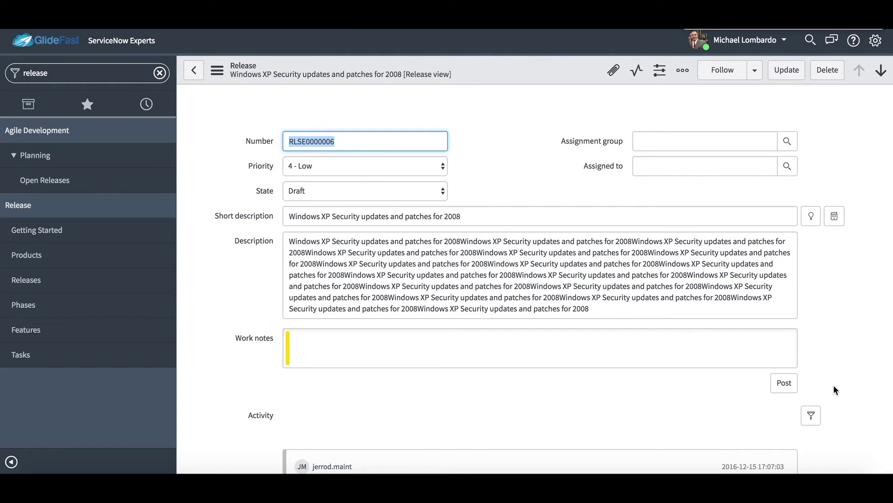
Show release RLSE0000006's Change Requests related list, which is empty
scroll(831, 396, down, 7)
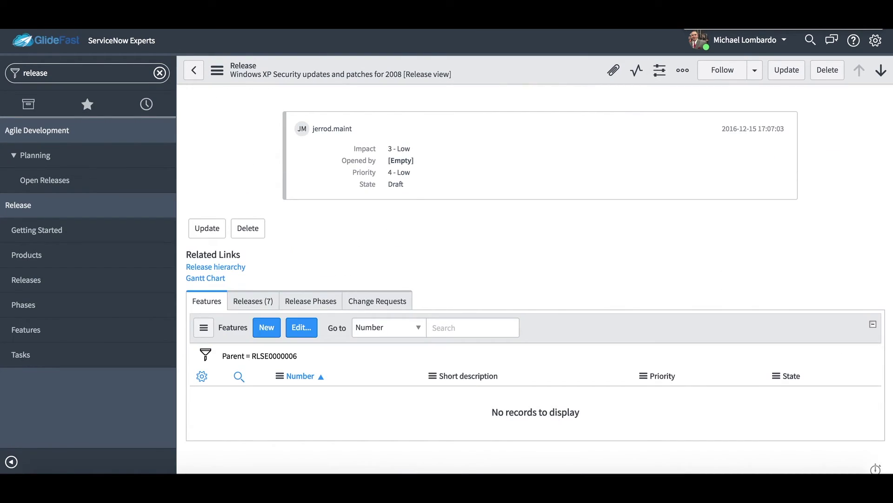
click(390, 298)
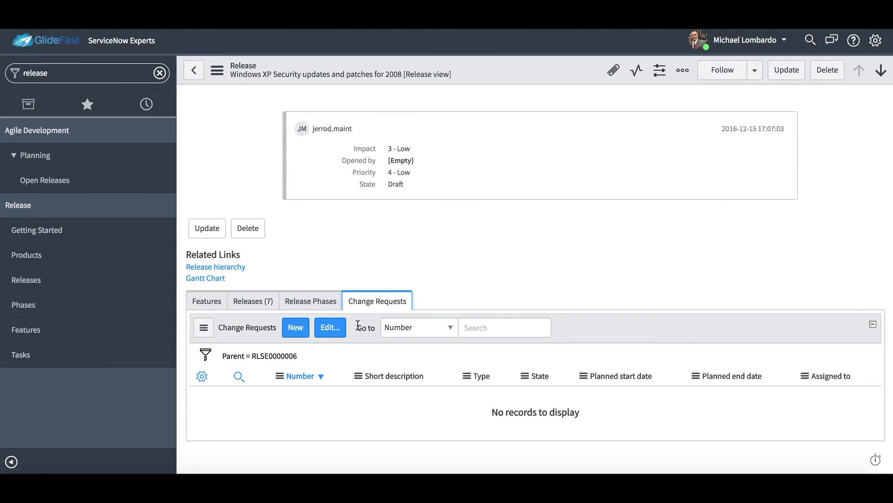
Start a new change request, then back out of the interceptor to release RLSE0000006
click(294, 328)
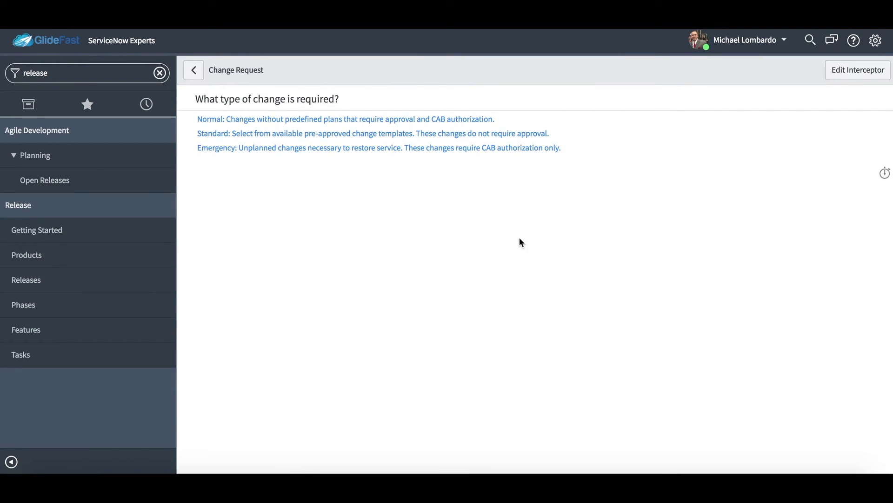
key(alt+Left)
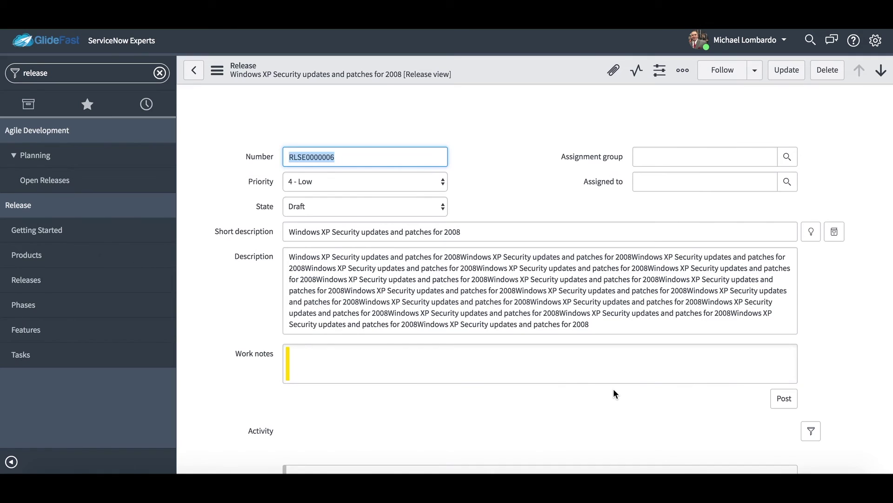
List RLSE0000006's seven child releases and open its Release hierarchy diagram
scroll(614, 391, down, 10)
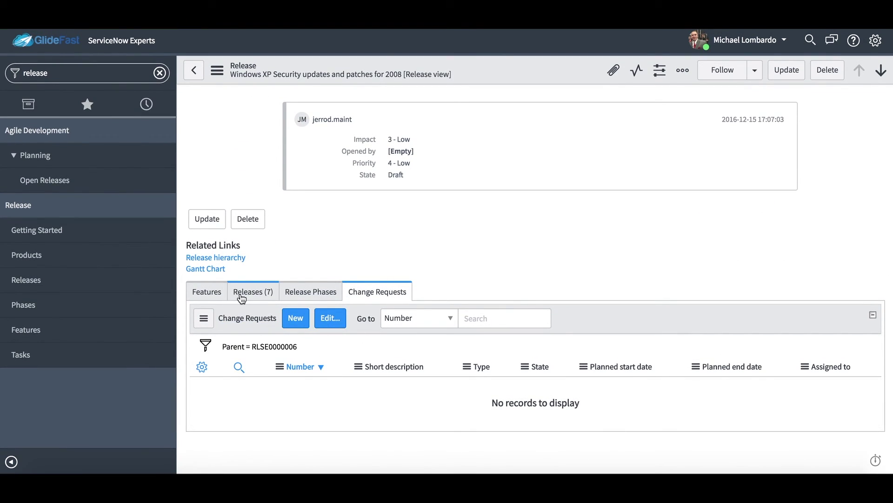
click(241, 297)
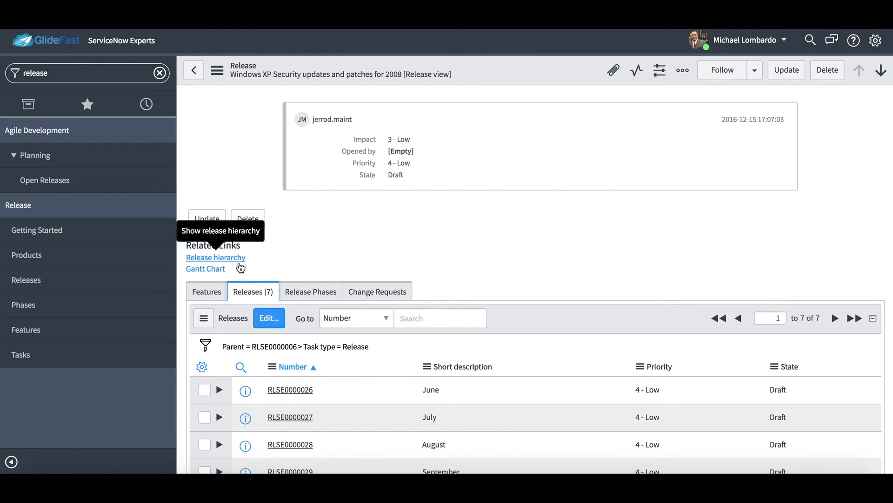
click(238, 260)
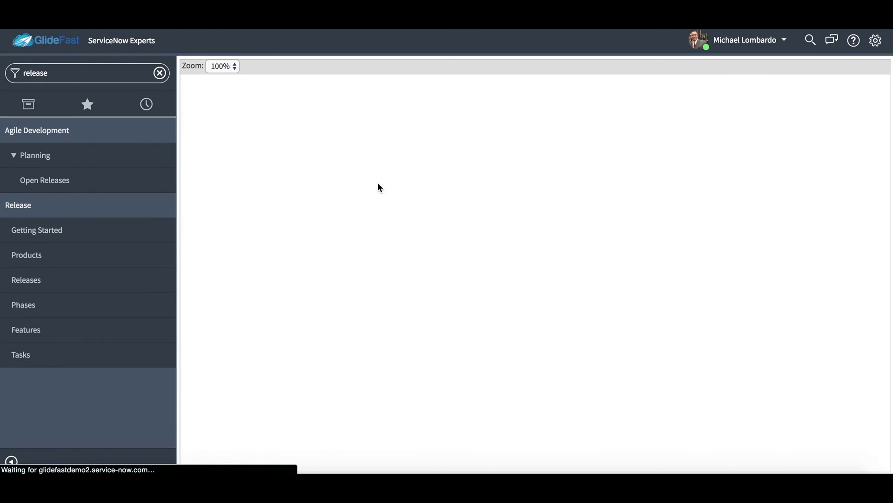
scroll(510, 382, down, 10)
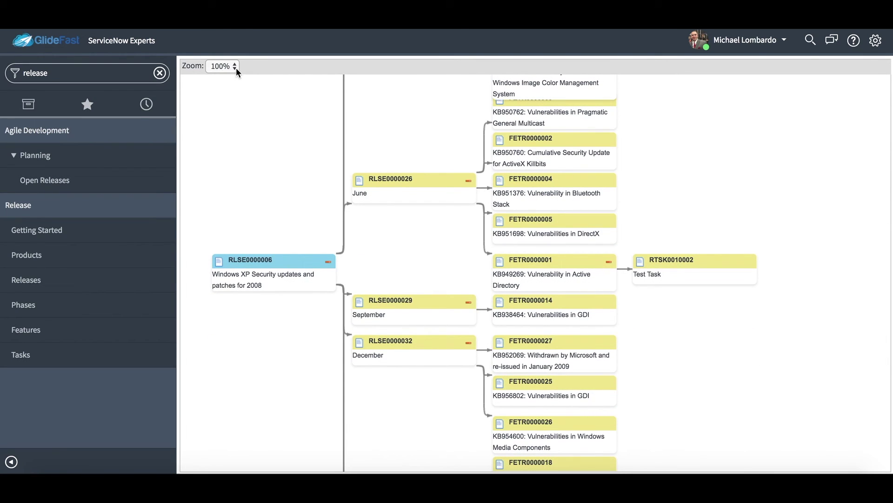
Change the release hierarchy diagram zoom to 75%
click(236, 68)
click(232, 65)
key(Down)
scroll(494, 345, up, 5)
scroll(493, 343, down, 7)
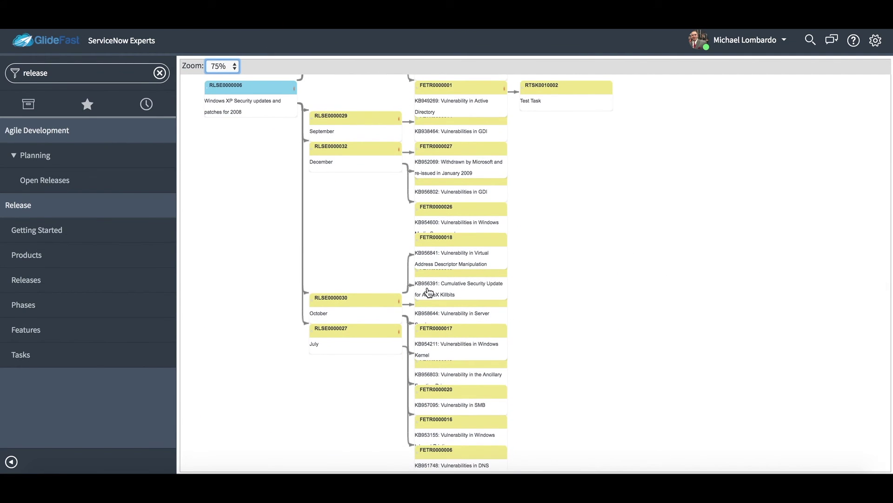
click(230, 66)
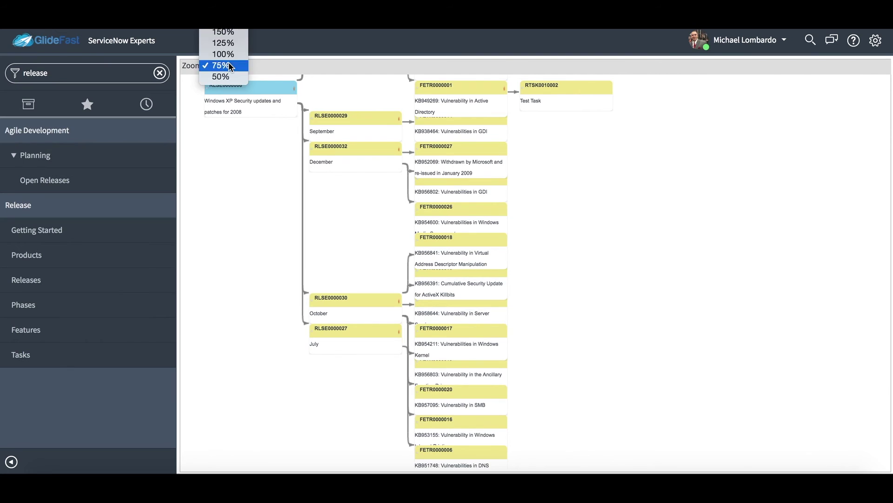
click(222, 67)
Reset diagram zoom to 100%, return to RLSE0000006, and list child releases RLSE0000026–RLSE0000032
key(Up)
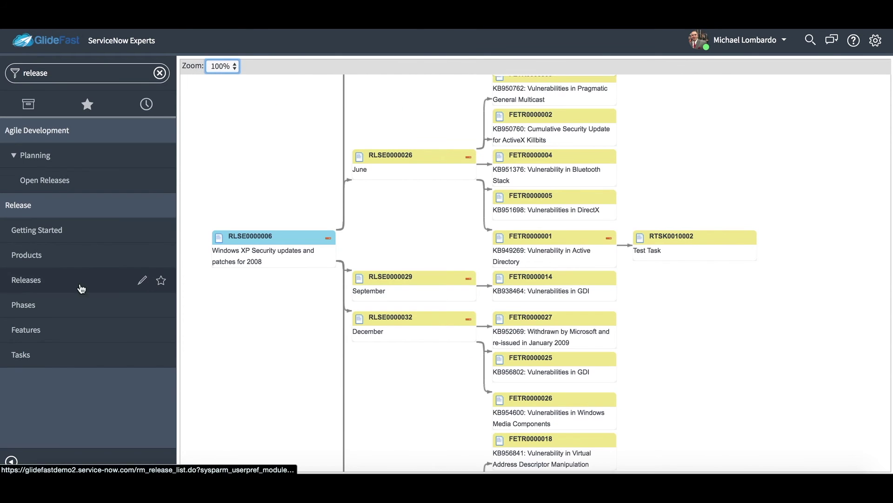
key(alt+Left)
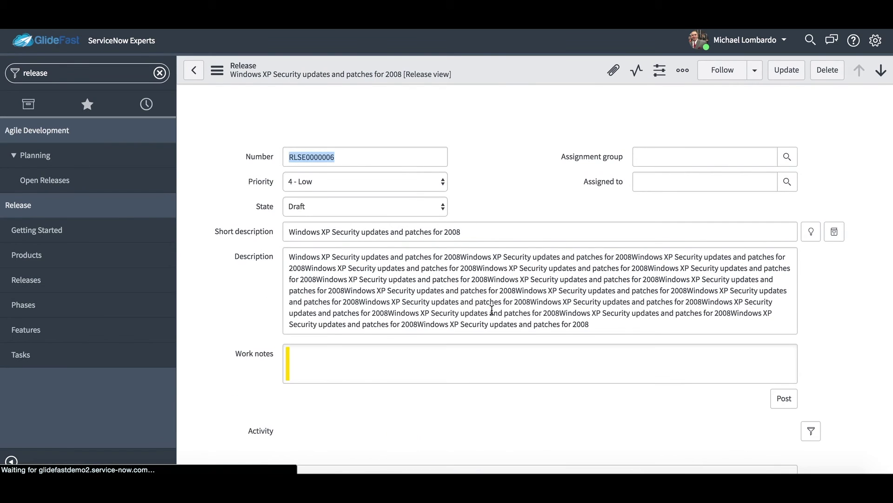
scroll(486, 305, down, 9)
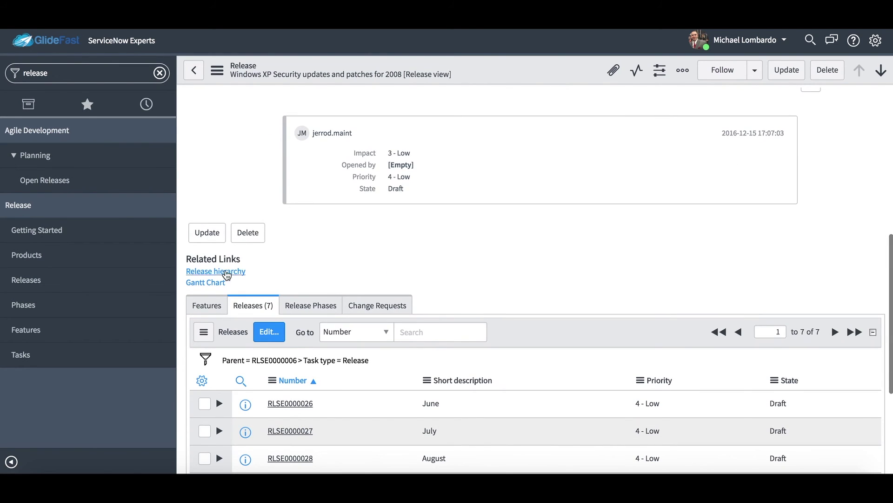
scroll(414, 417, down, 3)
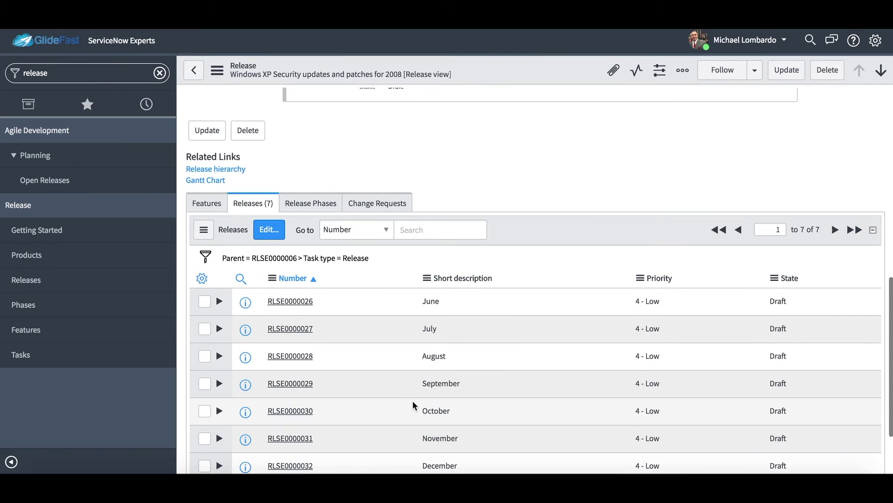
scroll(414, 416, down, 2)
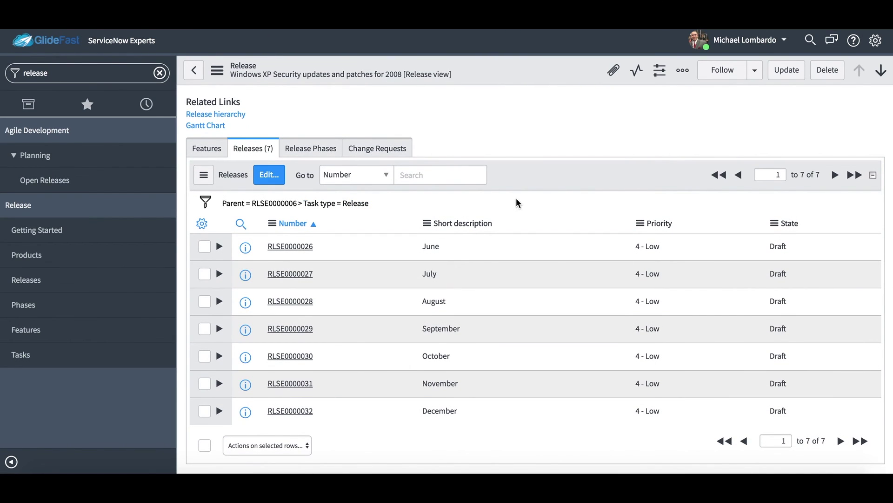
scroll(568, 286, down, 1)
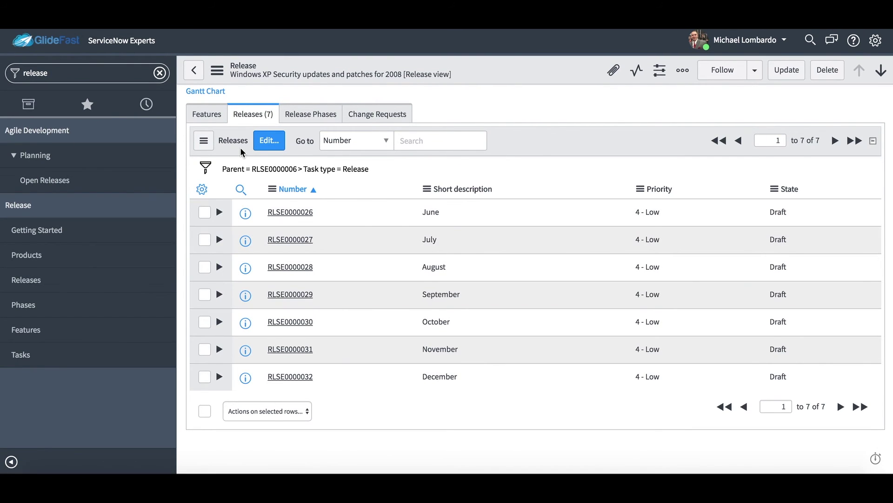
click(207, 114)
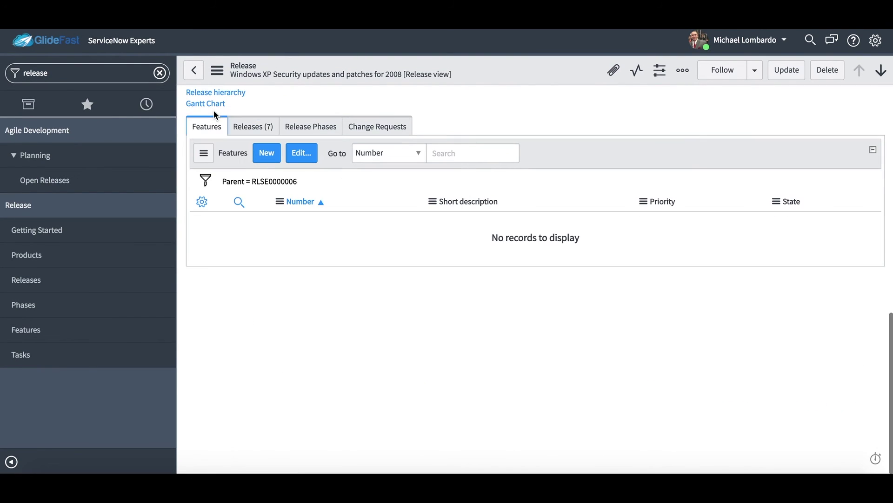
click(252, 130)
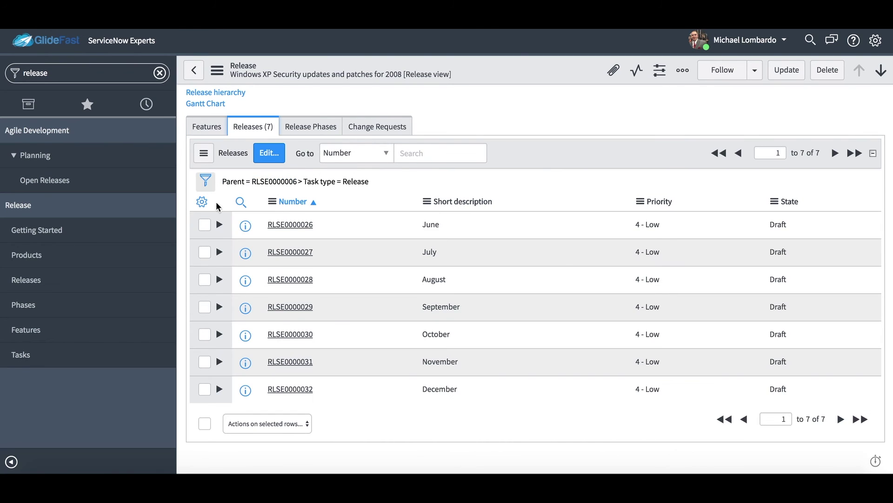
Review the June release RLSE0000026's field labels and values
mouse_move(245, 225)
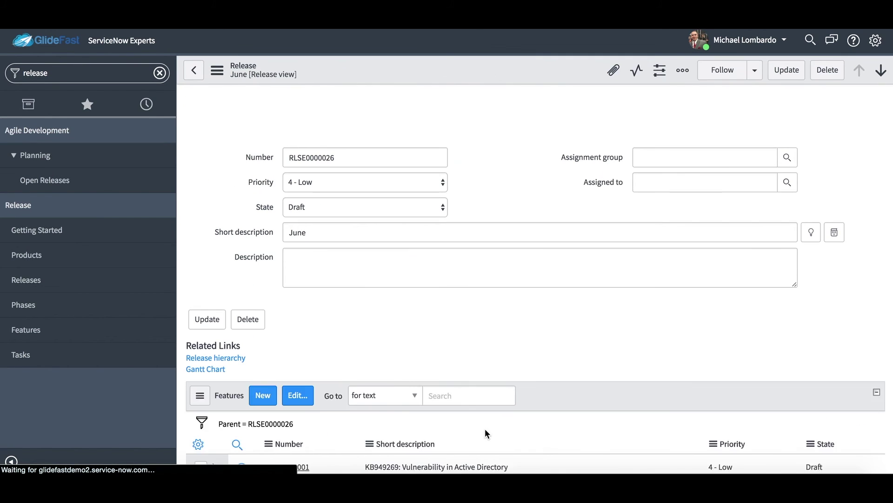
scroll(490, 347, down, 2)
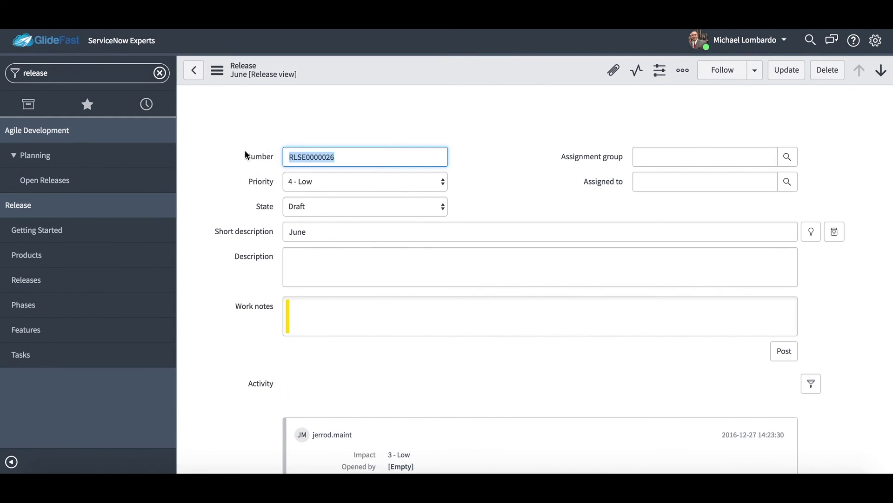
drag(261, 143, 588, 333)
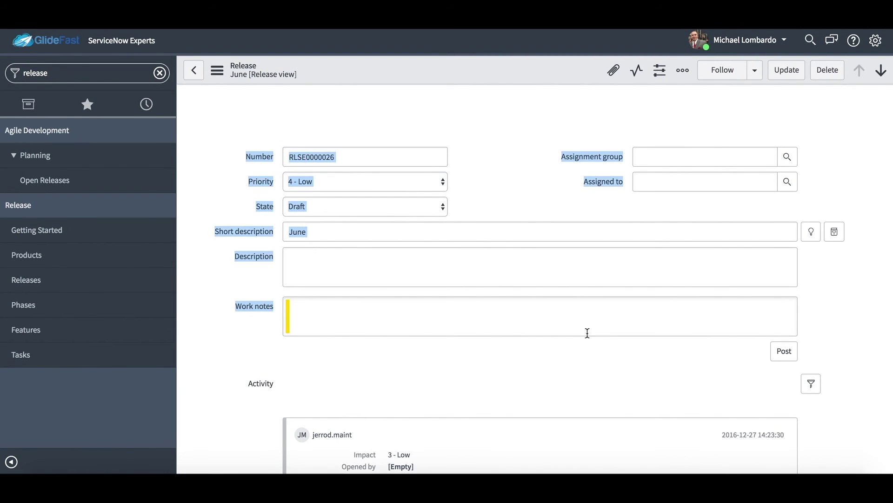
click(420, 343)
scroll(533, 381, down, 5)
scroll(534, 385, down, 2)
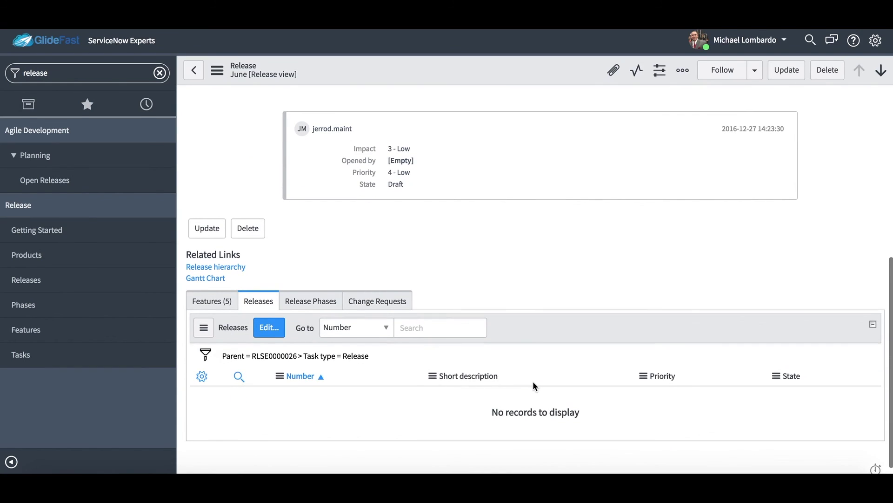
Open feature FETR0000001 'KB949269: Vulnerability in Active Directory' and review its Test Task RTSK0010002
click(205, 291)
click(245, 389)
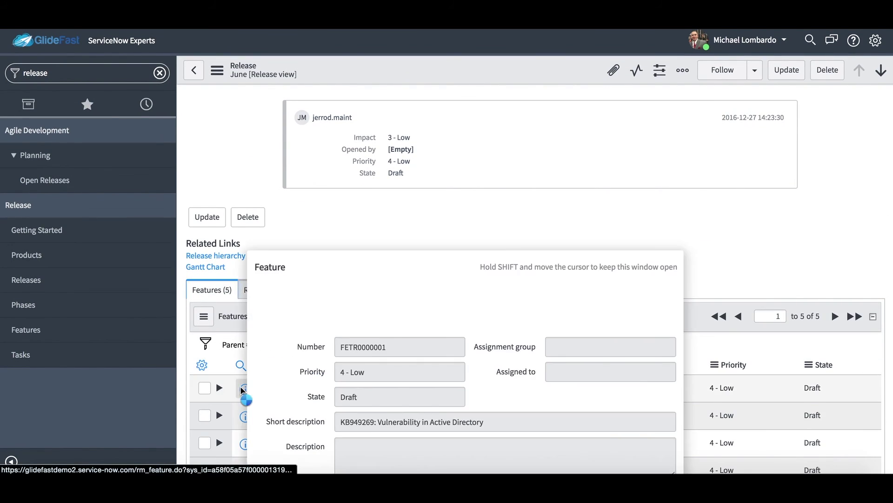
click(307, 389)
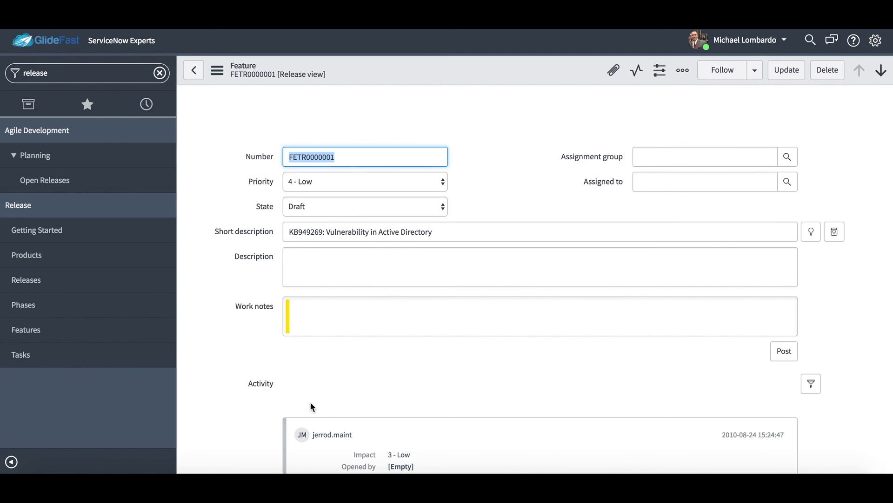
scroll(311, 406, down, 5)
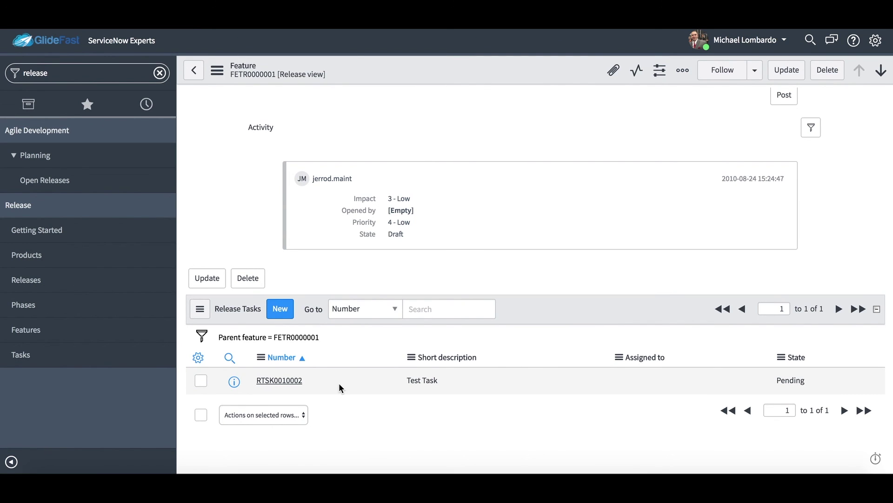
scroll(339, 383, up, 5)
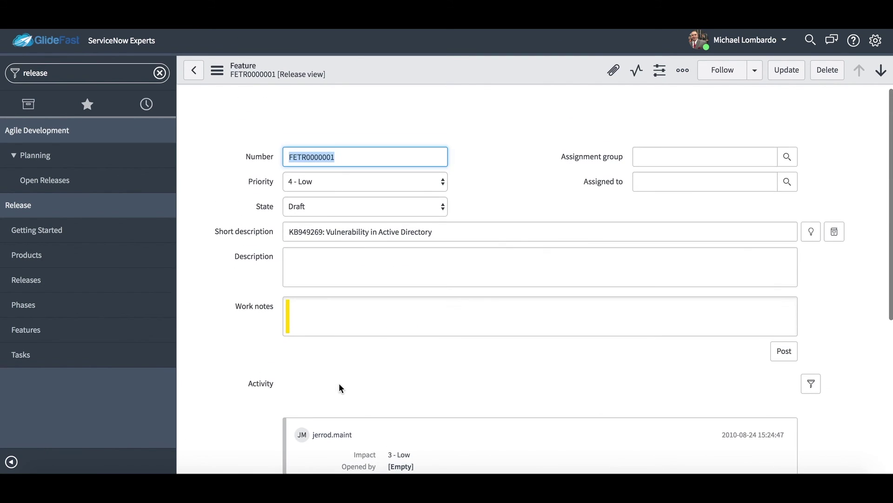
Return from feature FETR0000001 to the June release RLSE0000026 form
click(194, 70)
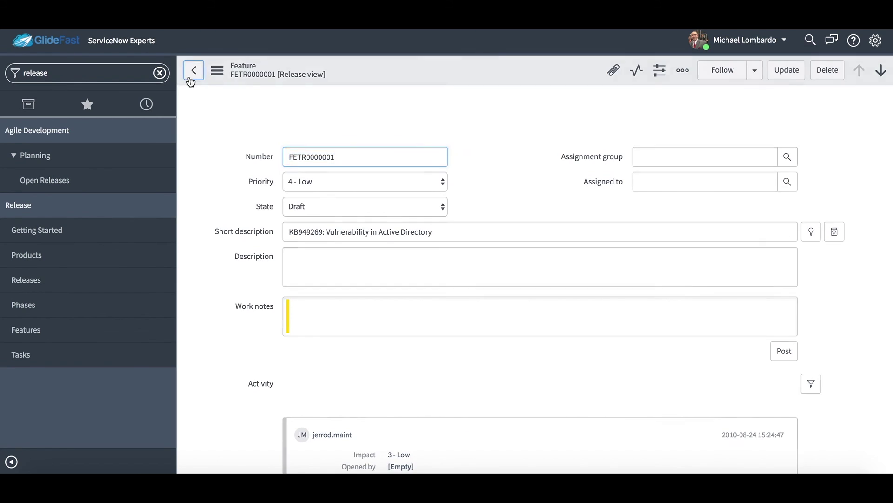